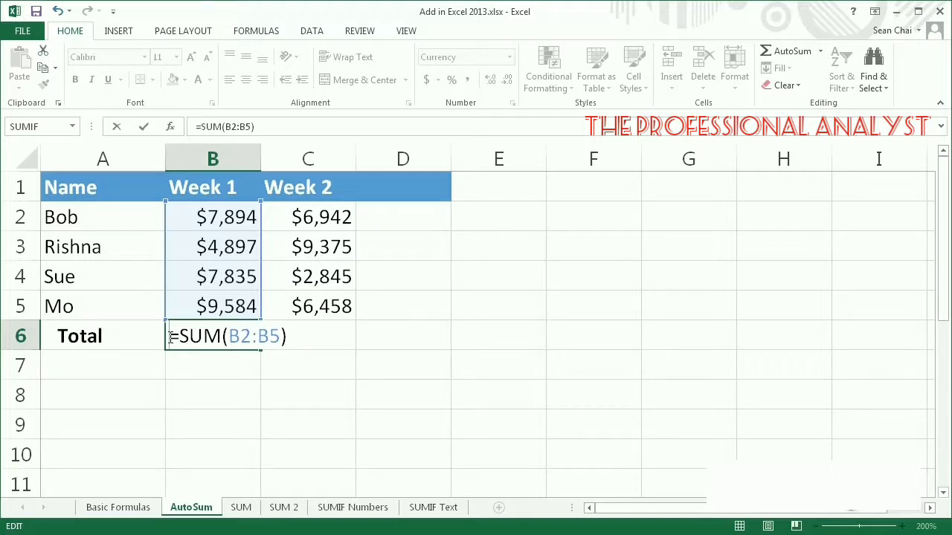
Add the four Week 1 amounts individually in cell B7 with the formula =B2+B3+B4+B5
key("ctrl+Return")
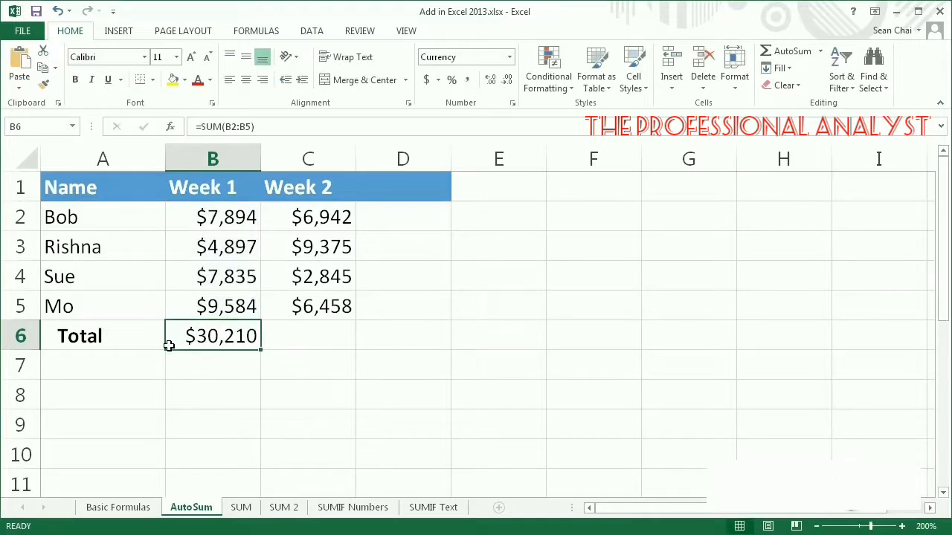
left_click(170, 364)
type("=")
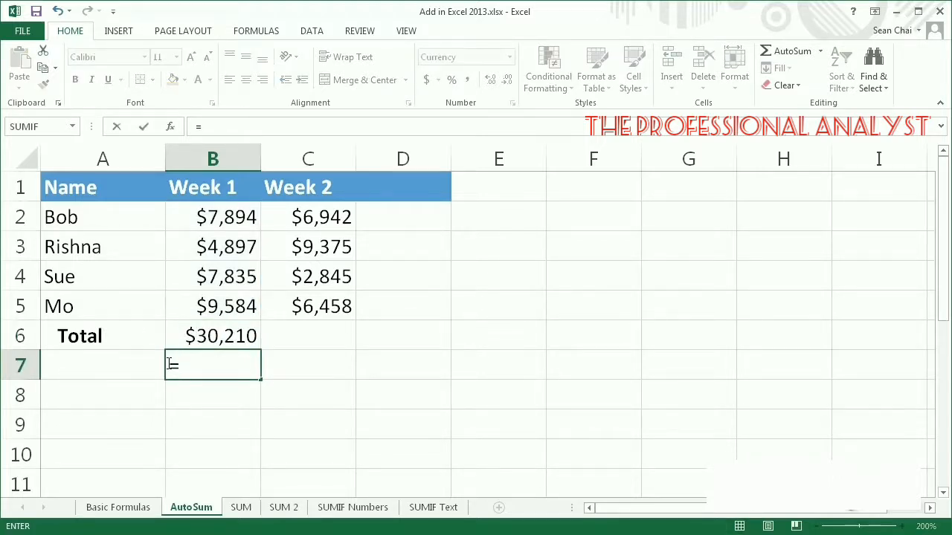
type("B2")
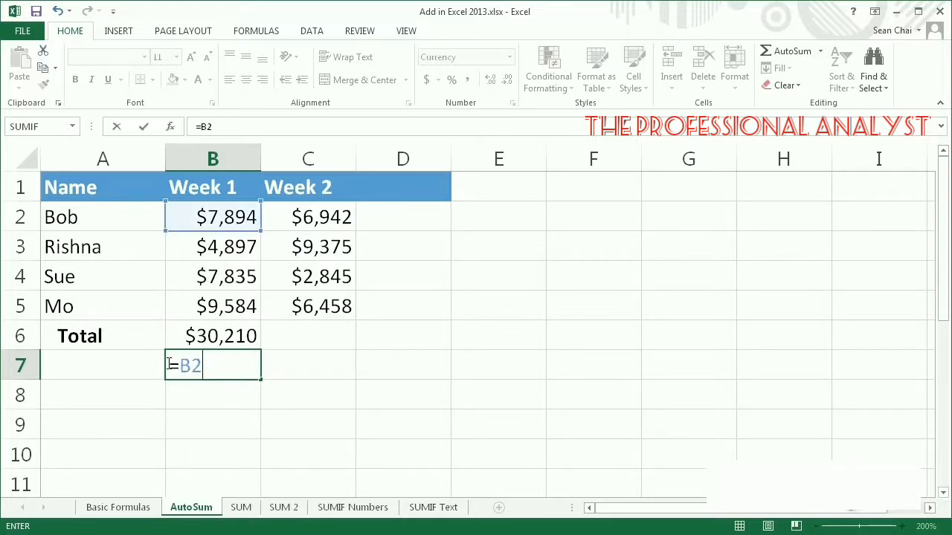
type("+B3")
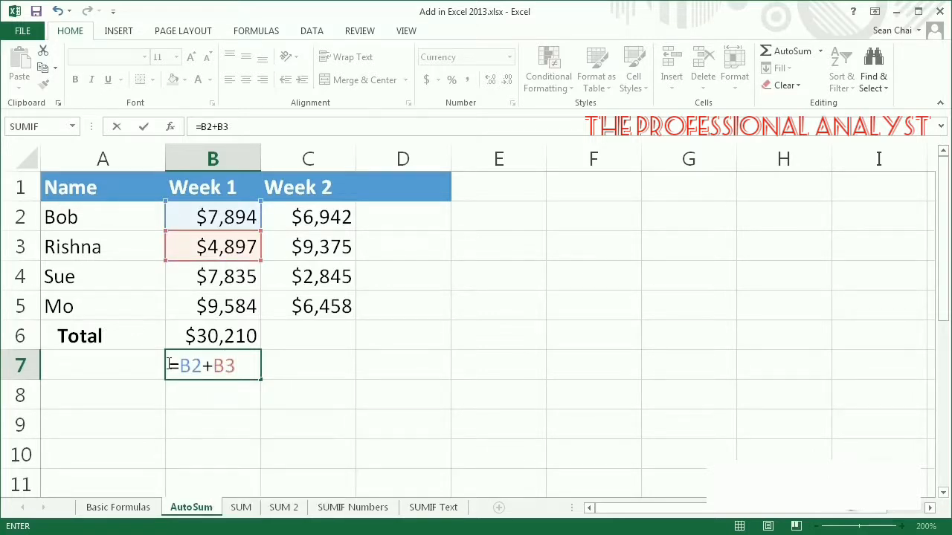
type("+B")
type("4")
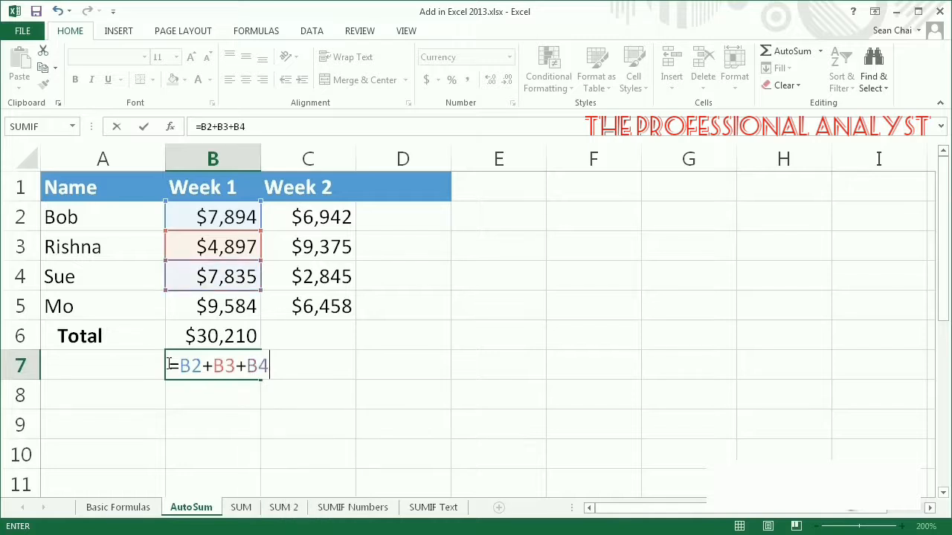
type("+B5")
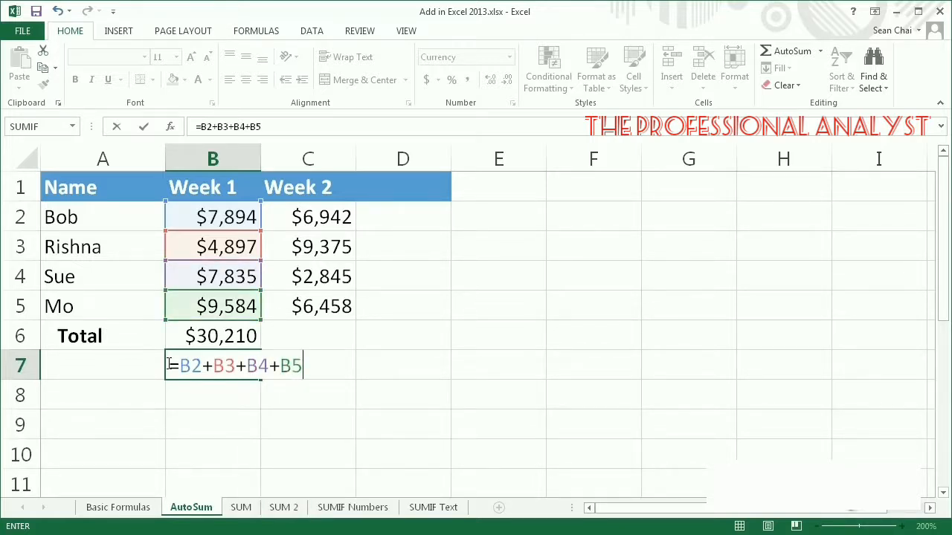
key("Return")
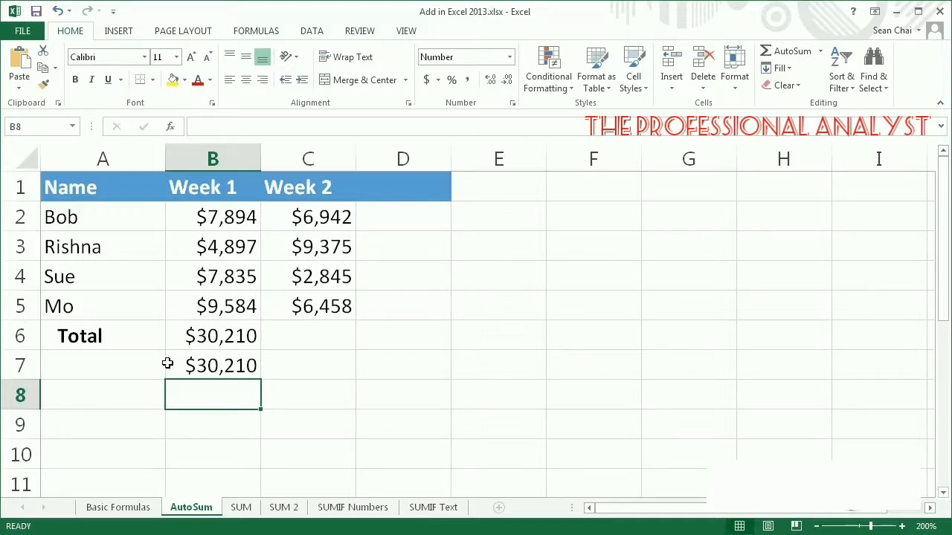
Total the Week 2 amounts in cell C6 with a SUM formula over the range C2:C5
double_click(265, 337)
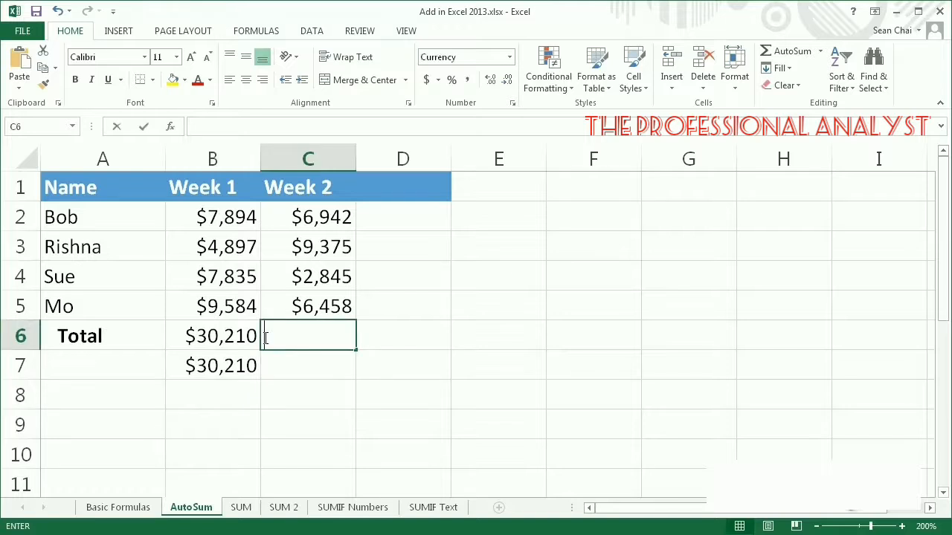
type("=")
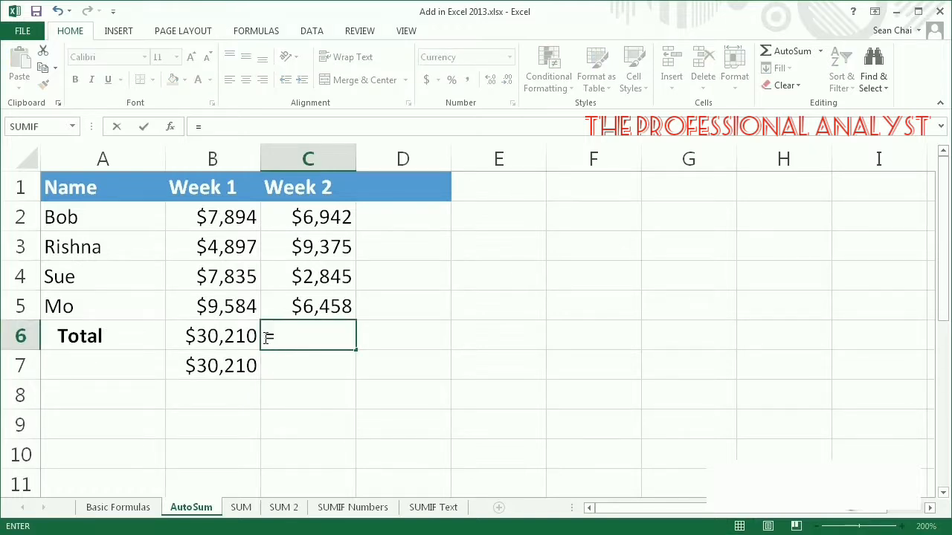
type("SUM(")
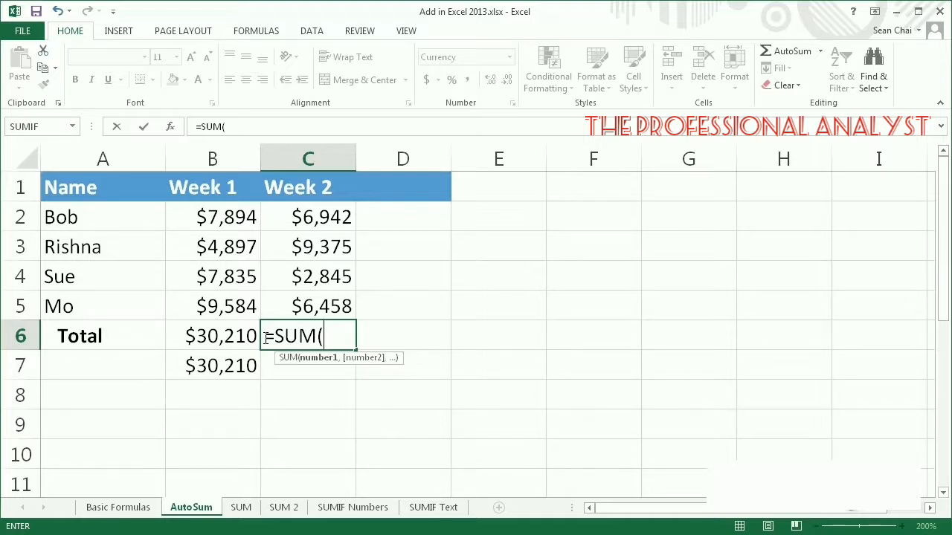
left_click_drag(296, 218, 300, 296)
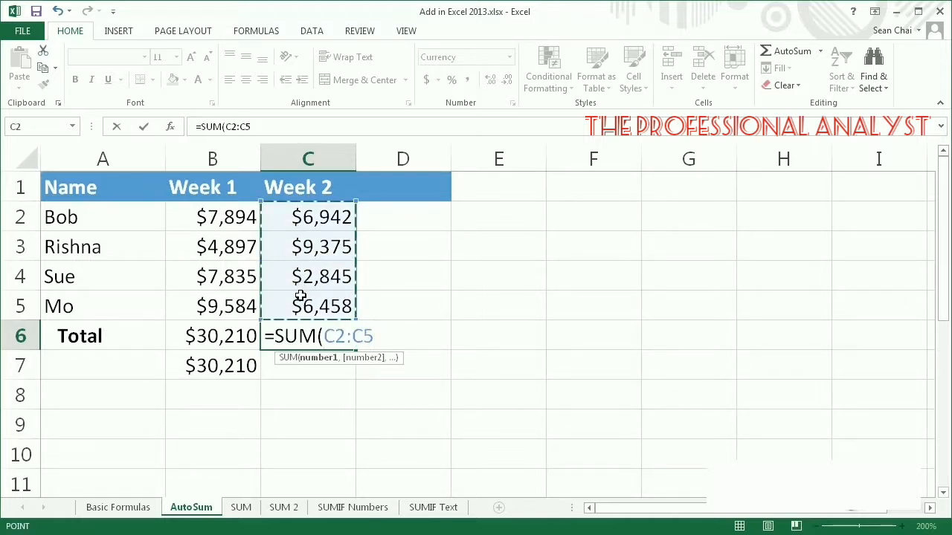
key("Return")
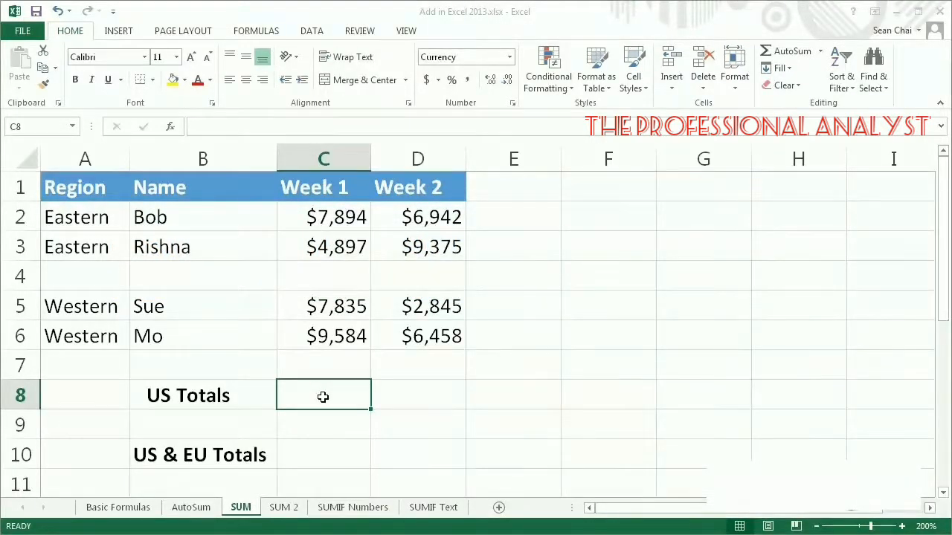
On the SUM sheet, calculate the Week 1 US total in C8 by summing the individual cells C2, C3, C5 and C6
left_click(787, 52)
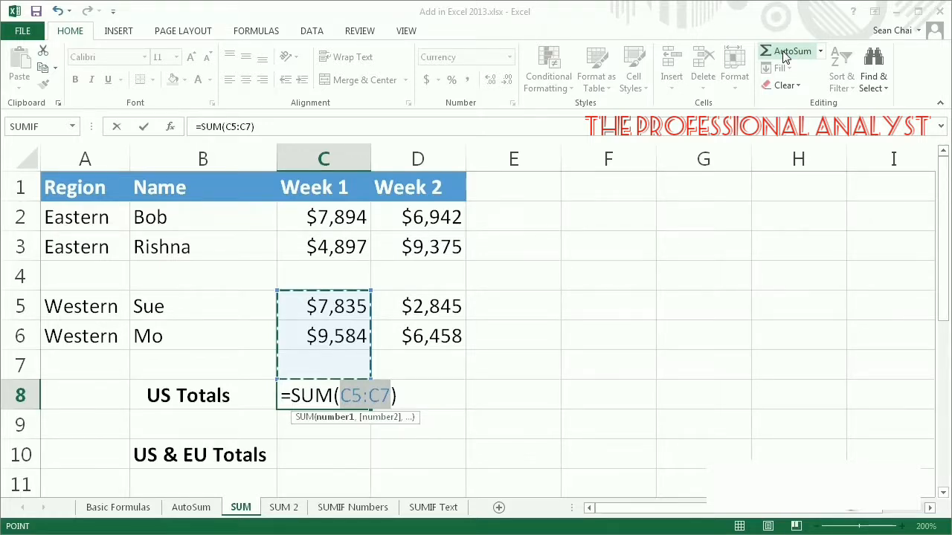
key("Escape")
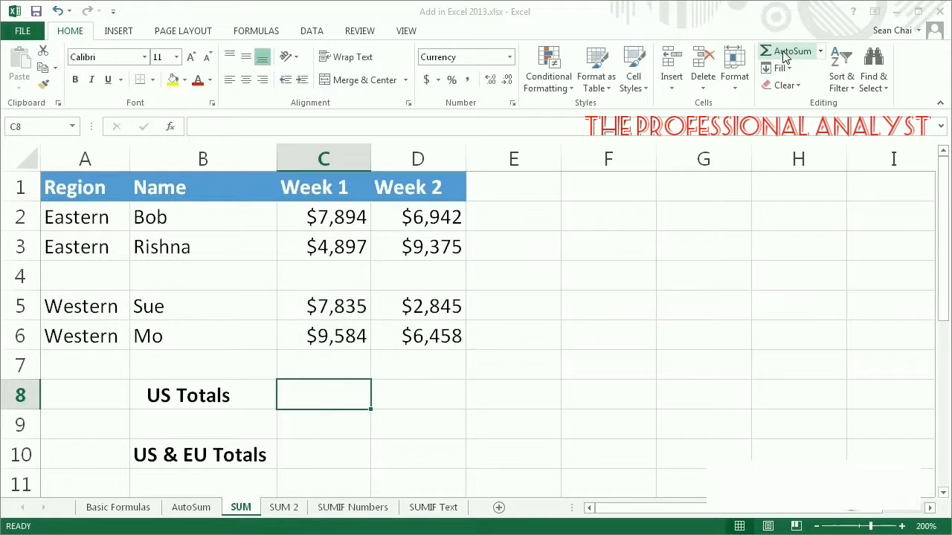
double_click(329, 397)
type("=")
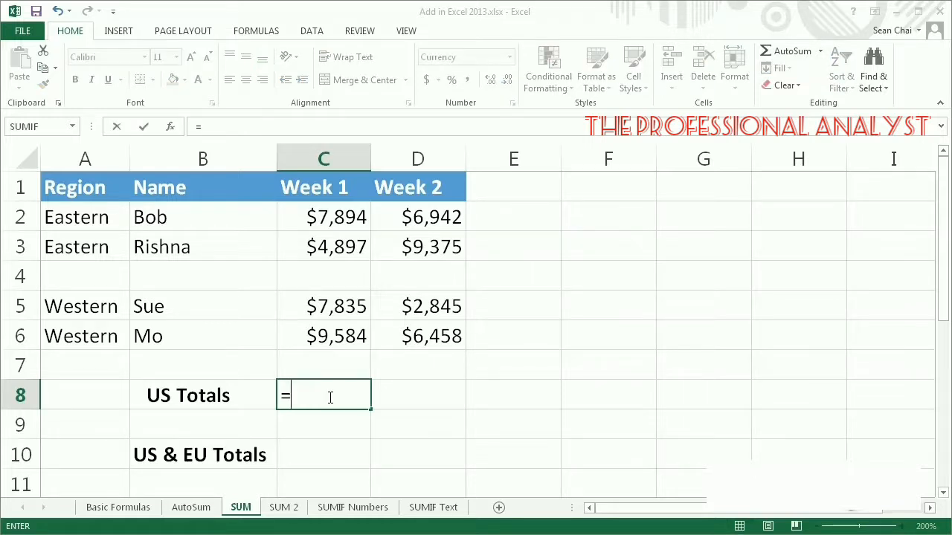
type("SUM(")
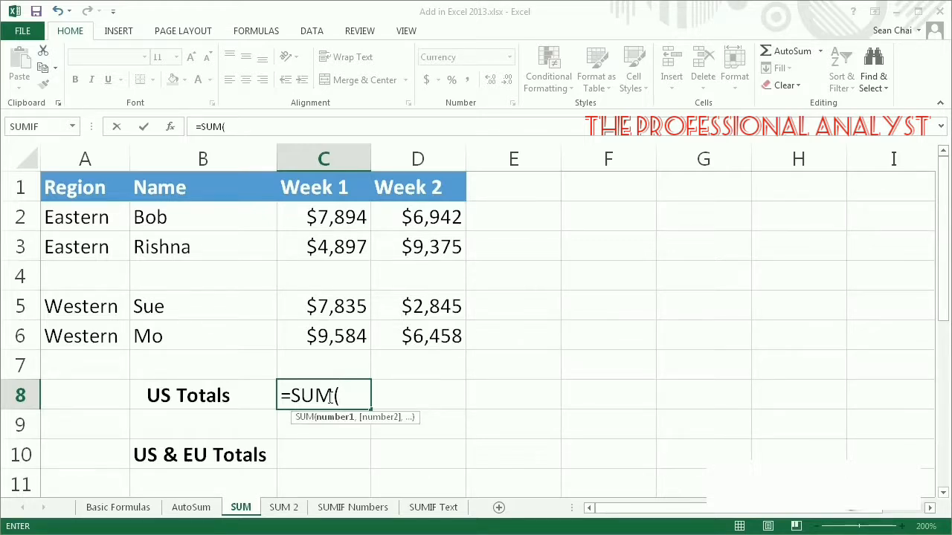
left_click(321, 214)
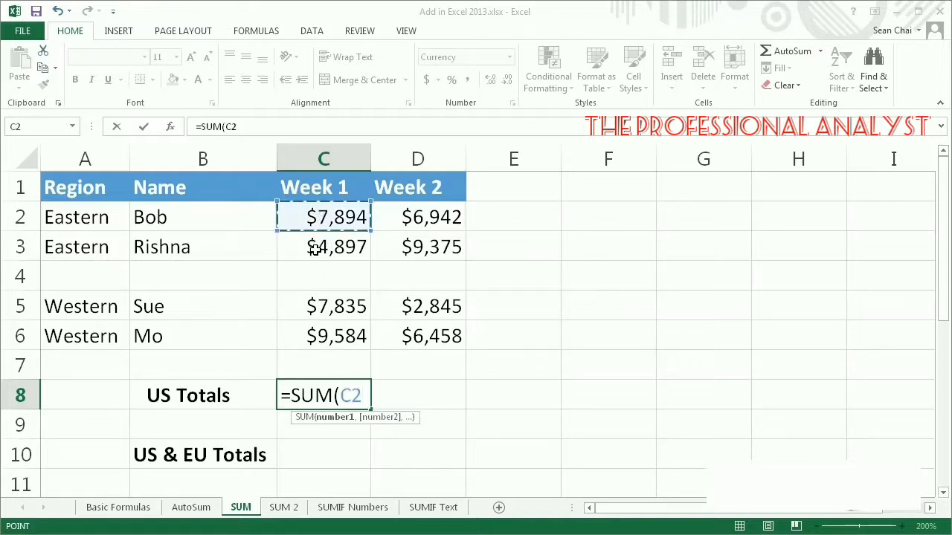
type(",")
left_click(316, 248)
type(",")
left_click(320, 311)
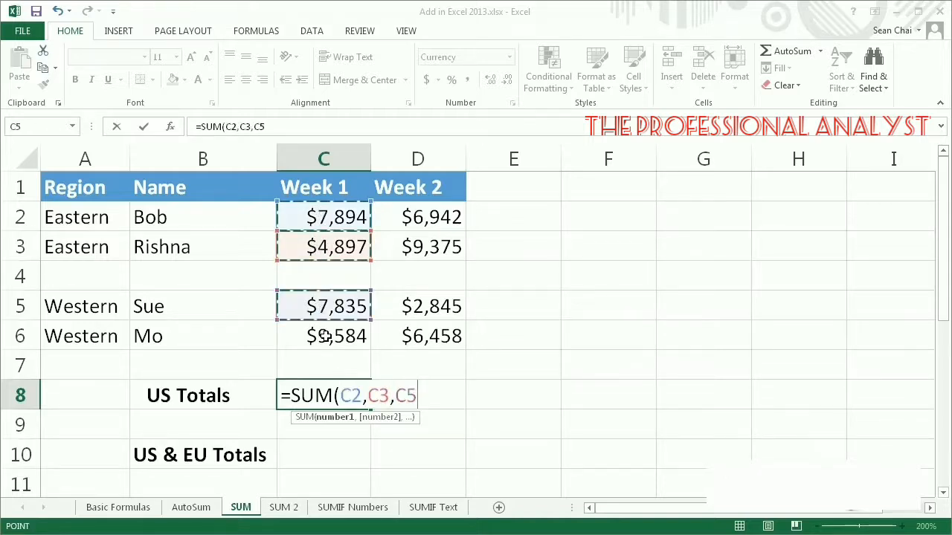
type(",")
left_click(325, 339)
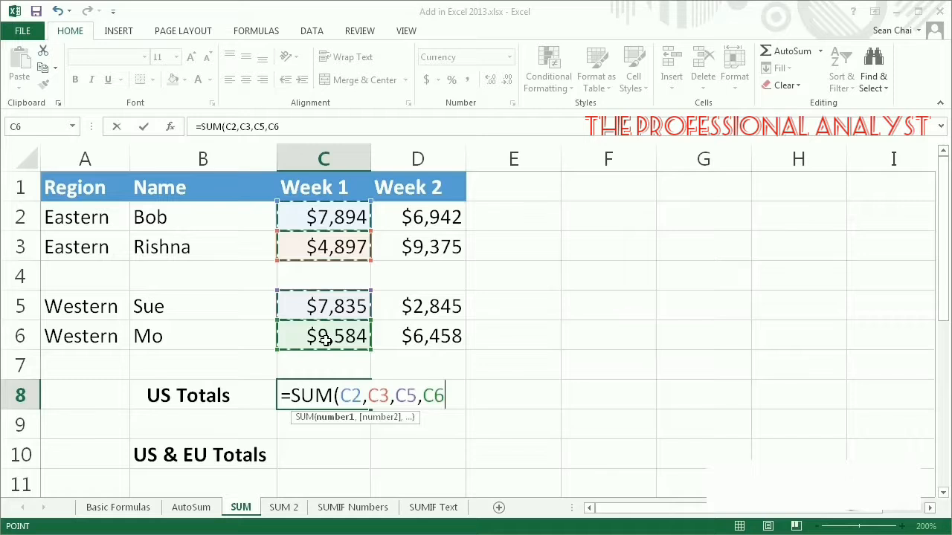
key("Return")
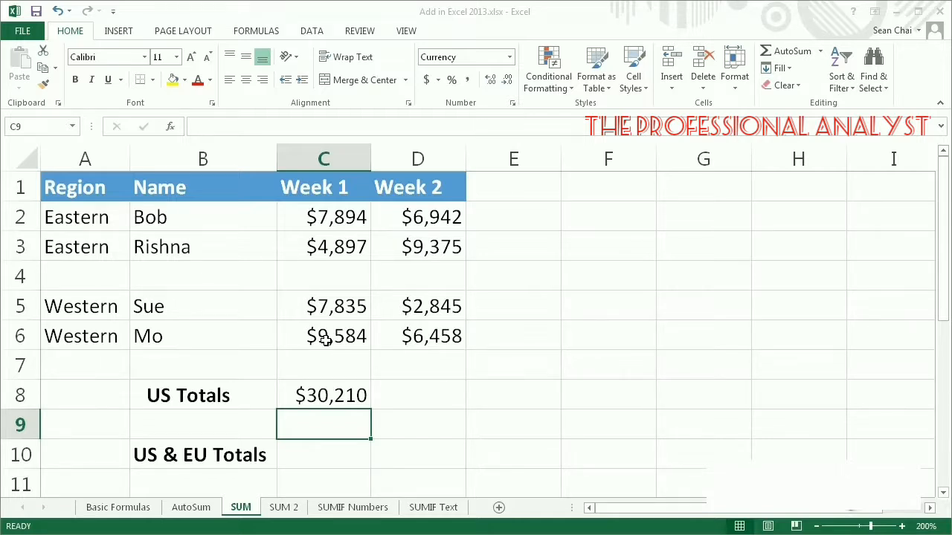
Calculate the Week 2 US total in D8 with a SUM formula over the two ranges D2:D3 and D5:D6
left_click(383, 395)
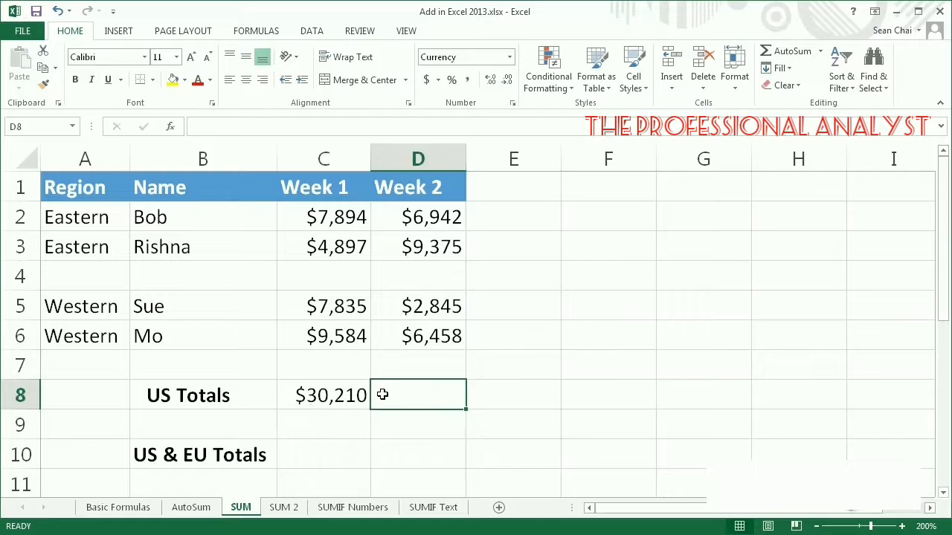
type("=")
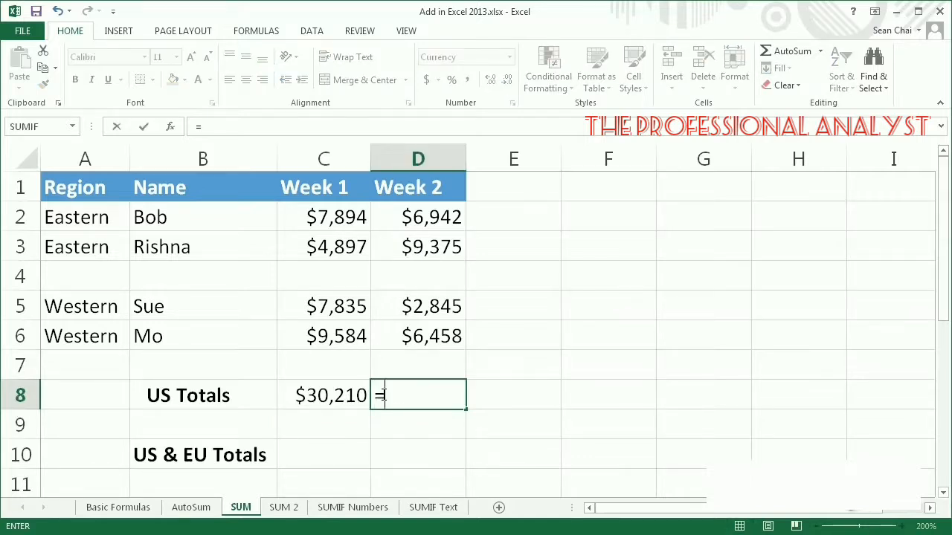
type("SUM(")
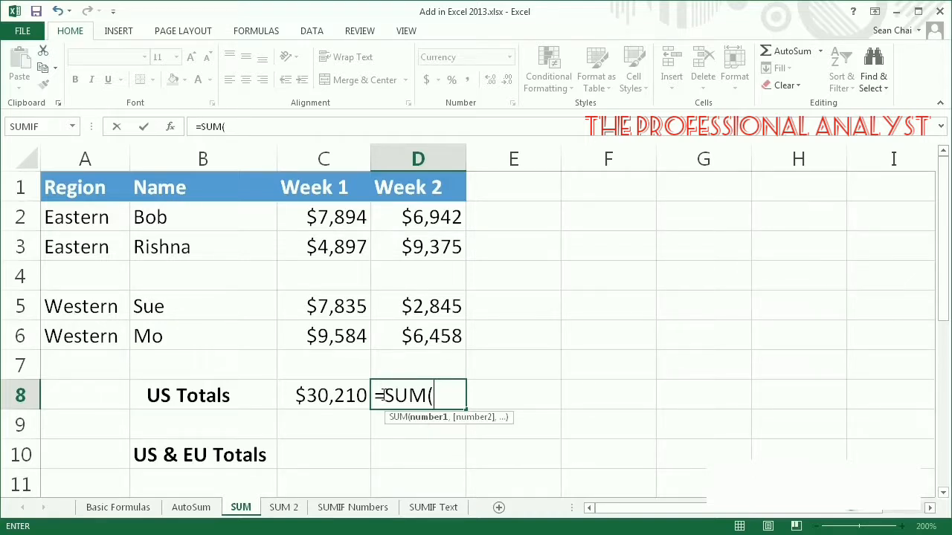
left_click(402, 223)
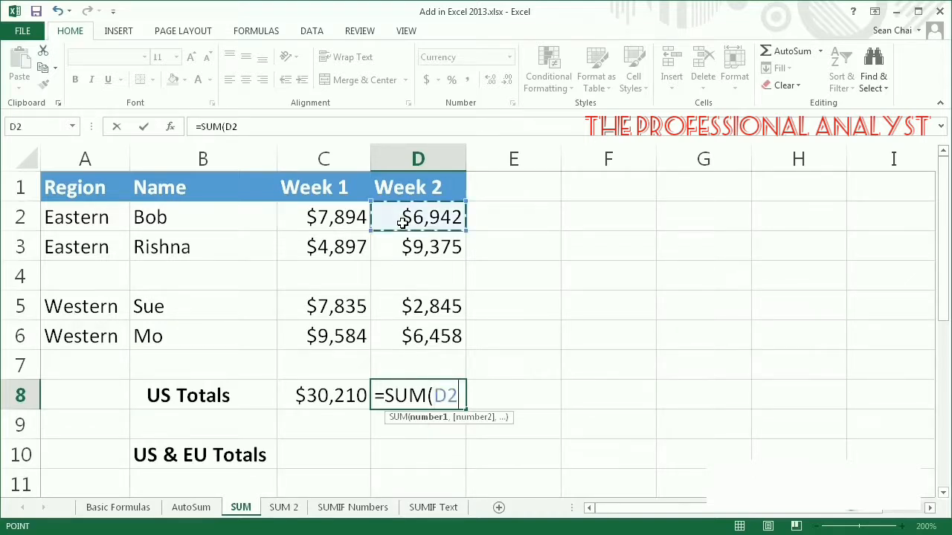
left_click_drag(403, 223, 406, 247)
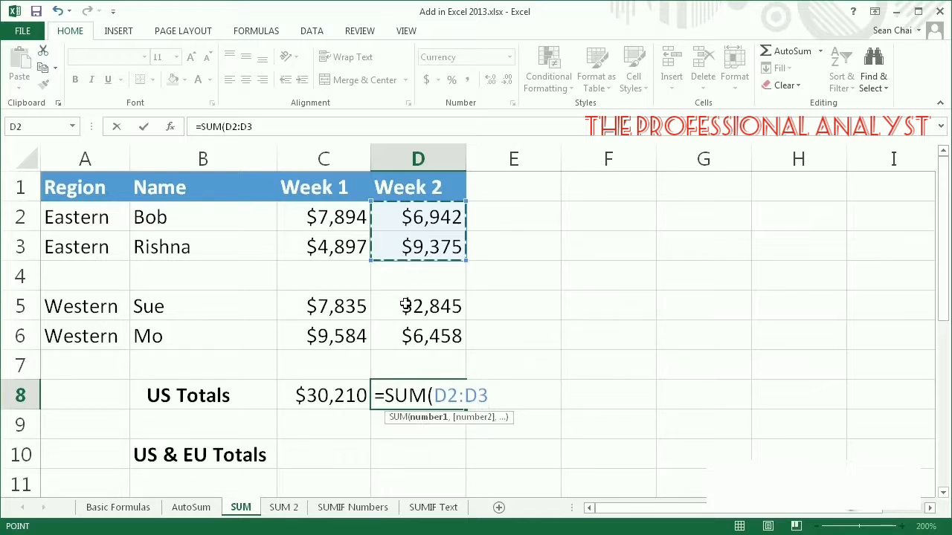
type(",")
left_click_drag(405, 306, 411, 335)
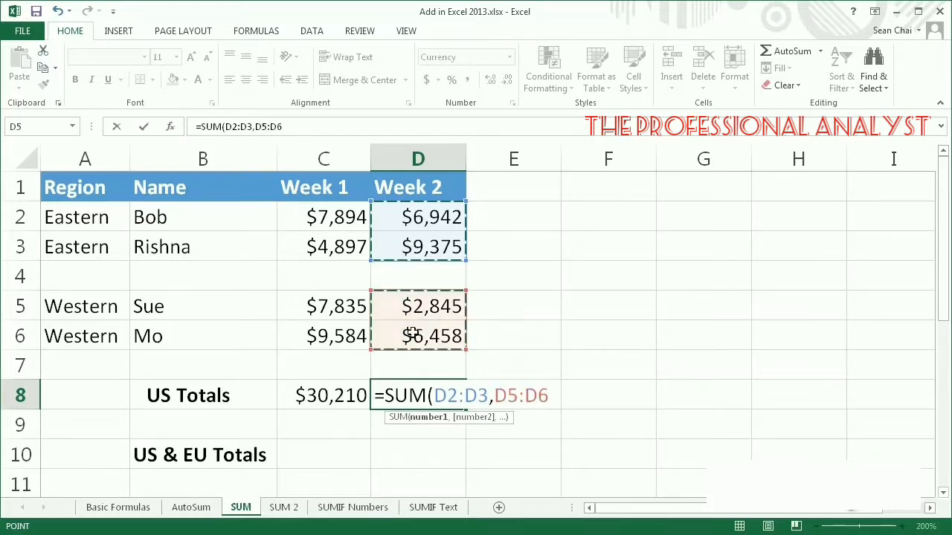
key("Return")
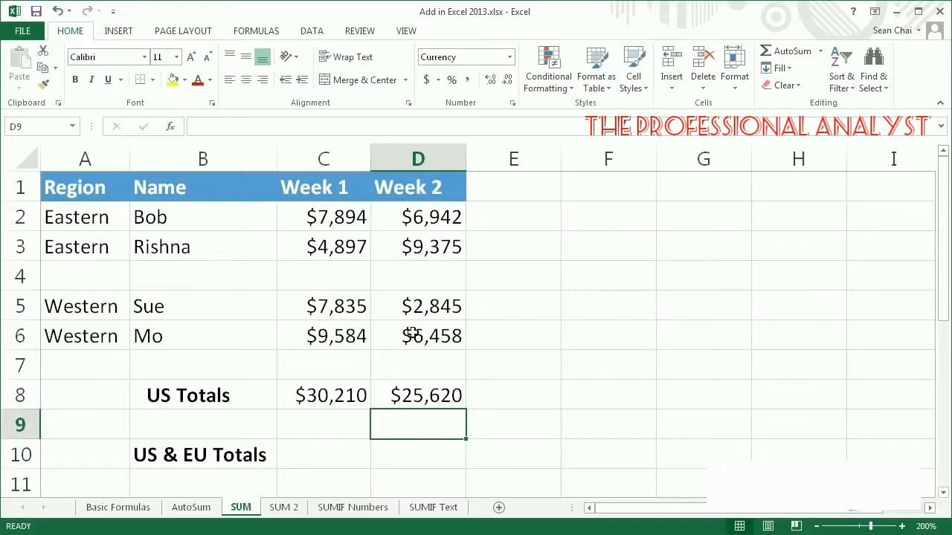
double_click(375, 396)
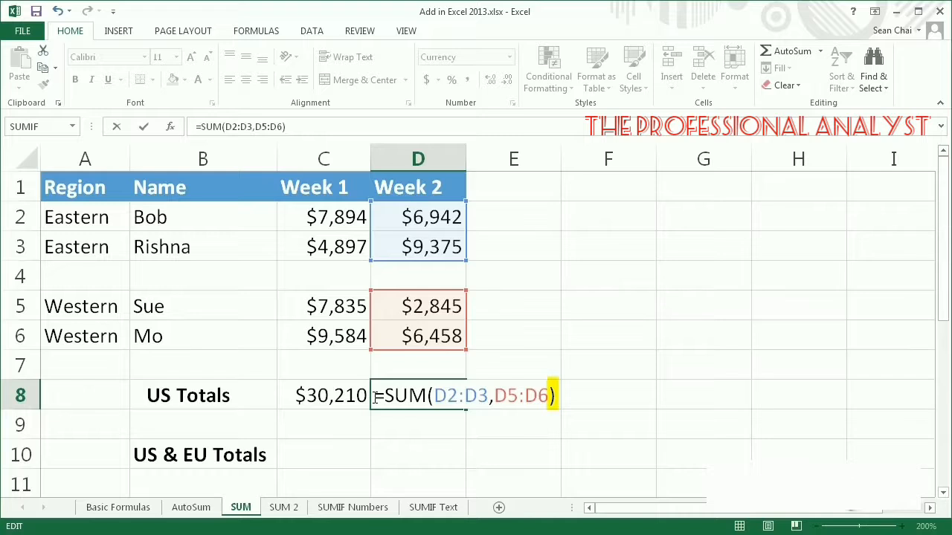
Calculate the Week 1 US & EU total in C10 by summing C8 and cell B2 of the SUM 2 sheet
left_click(321, 454)
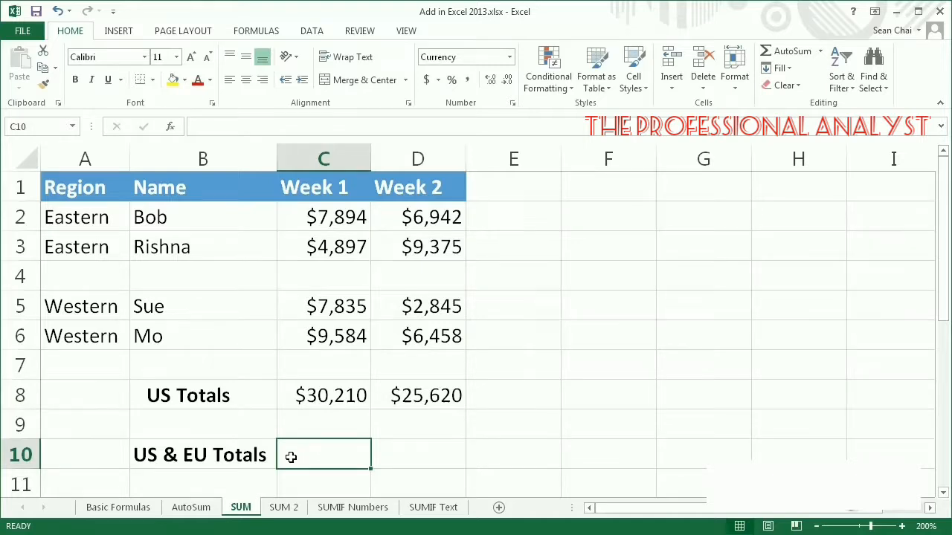
type("=SUM(")
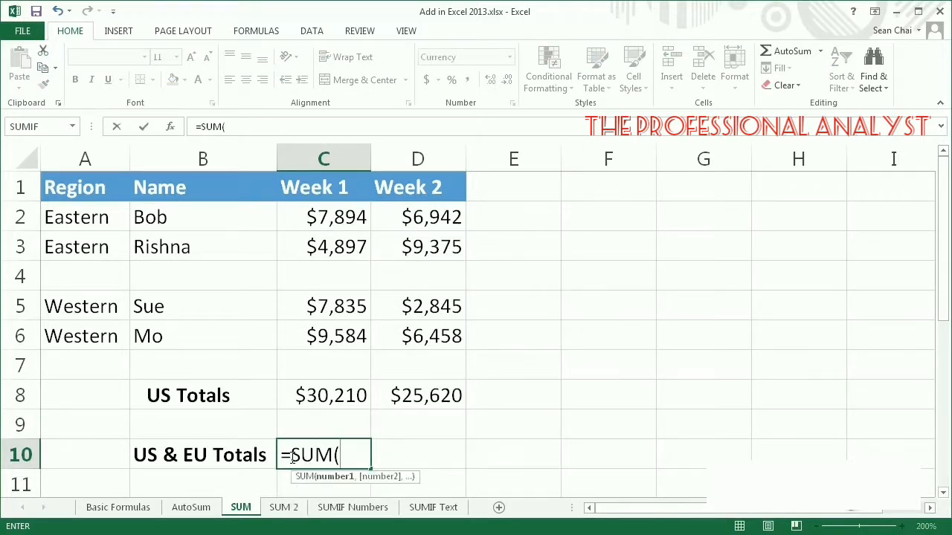
left_click(310, 397)
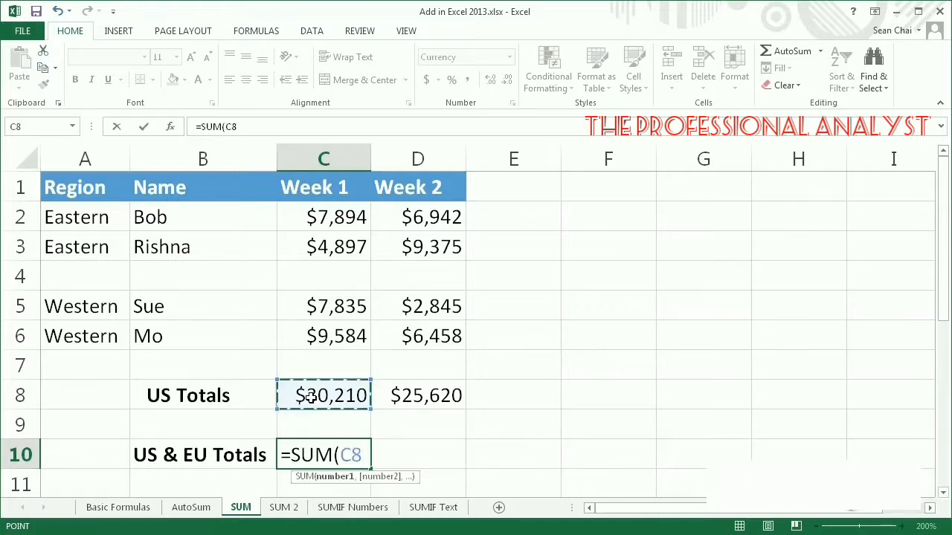
type(",")
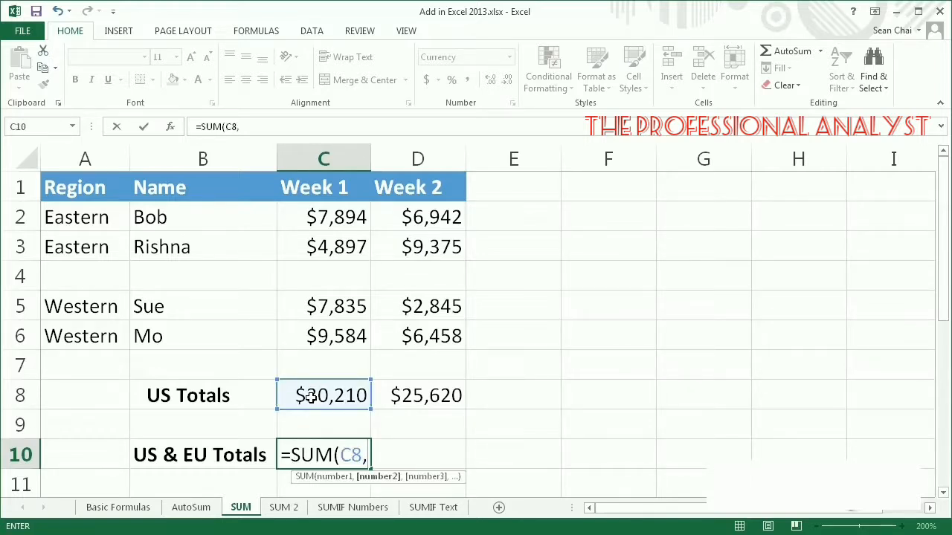
left_click(286, 509)
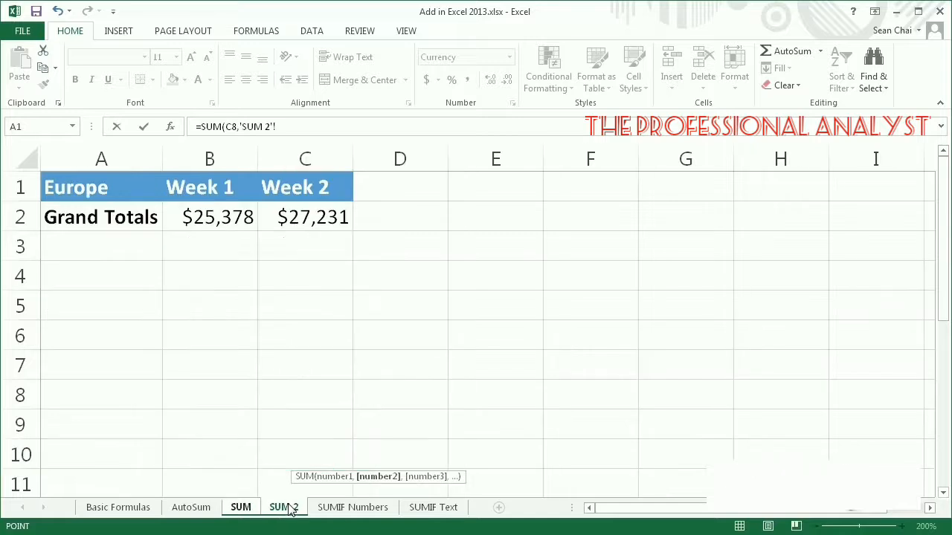
left_click(220, 220)
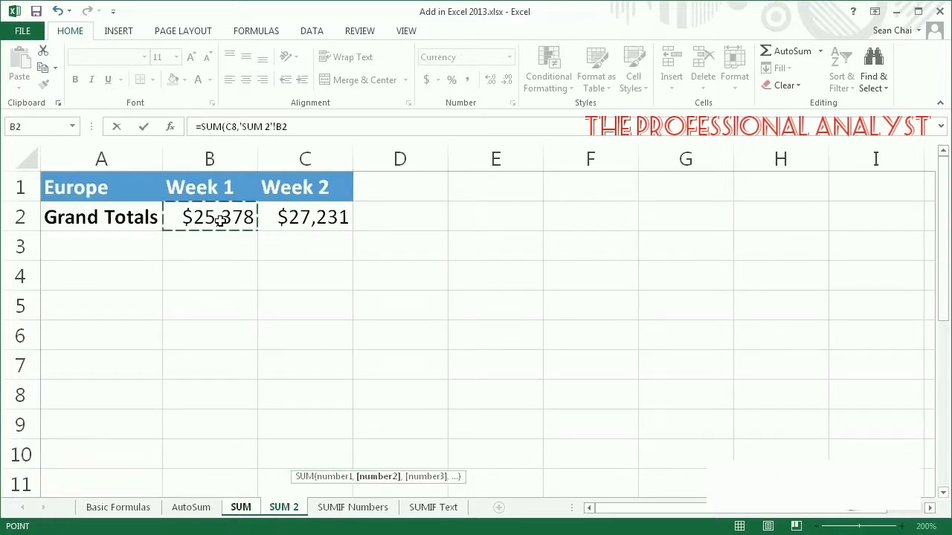
key("Return")
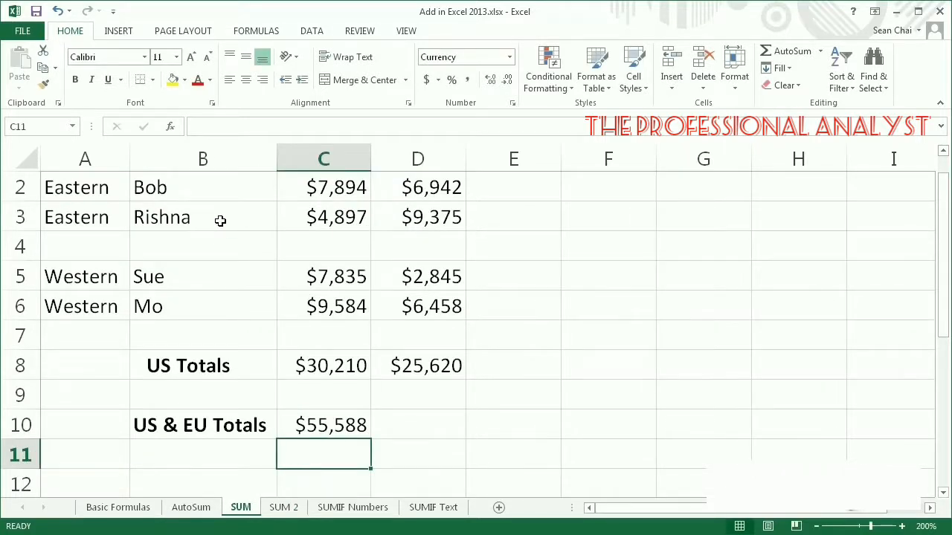
Examine the cross-sheet SUM formula in cell C10 without altering it
left_click(285, 424)
double_click(284, 424)
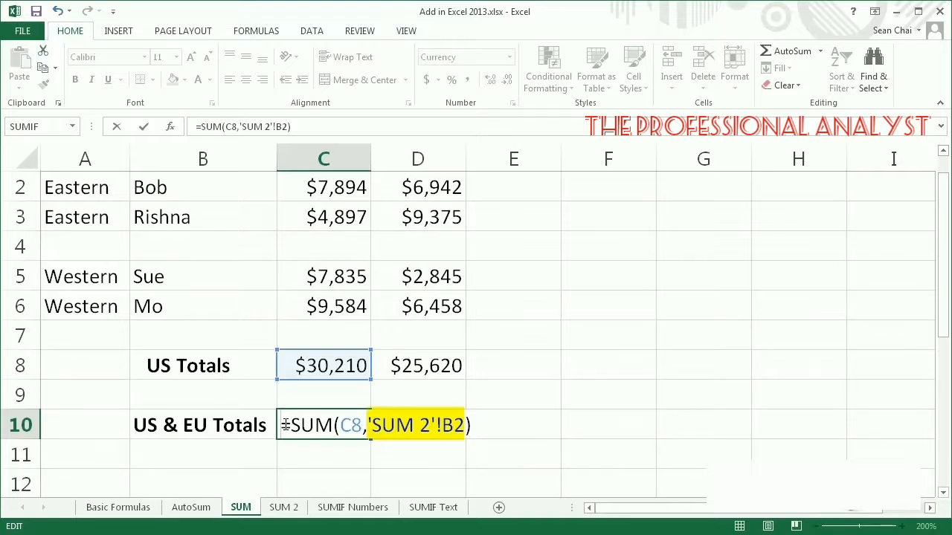
key("ctrl+Return")
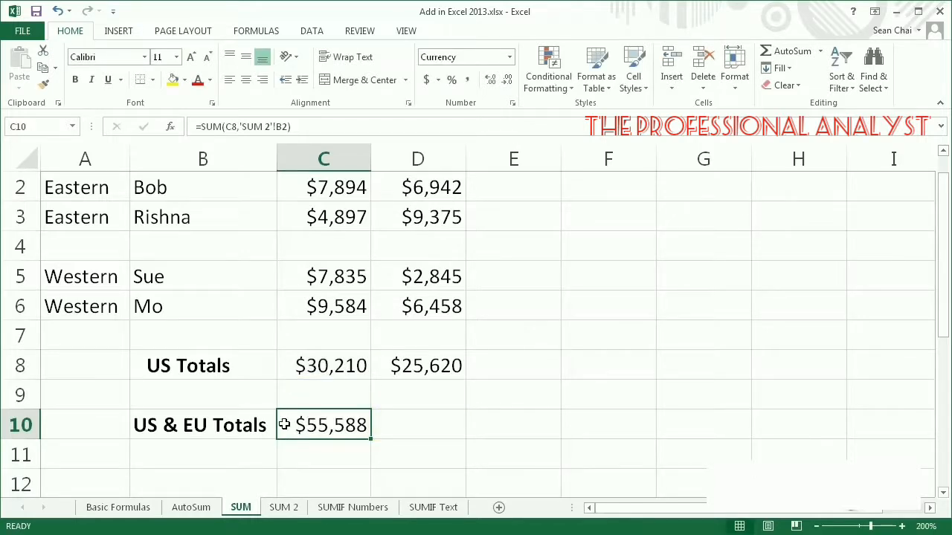